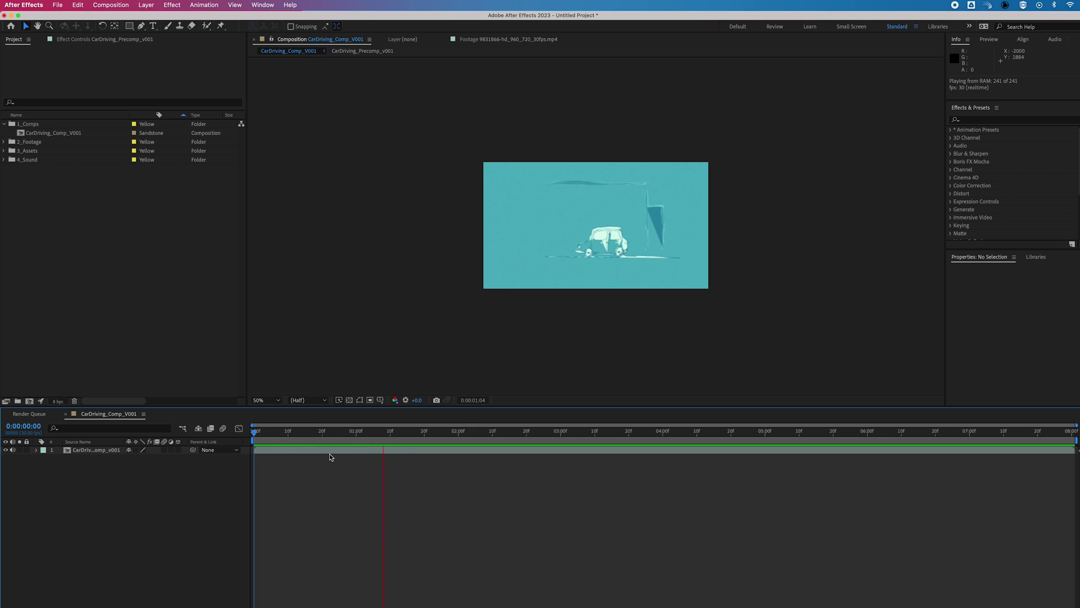
key(space)
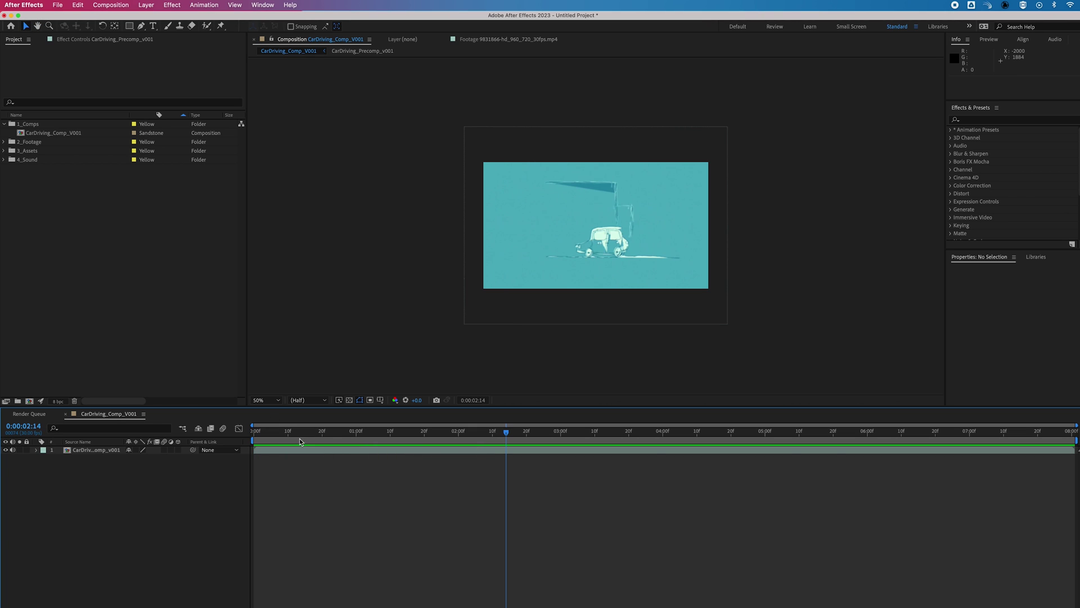
- Preview CarDriving_Comp_V001, then add it to the Render Queue from the Composition menu
click(74, 134)
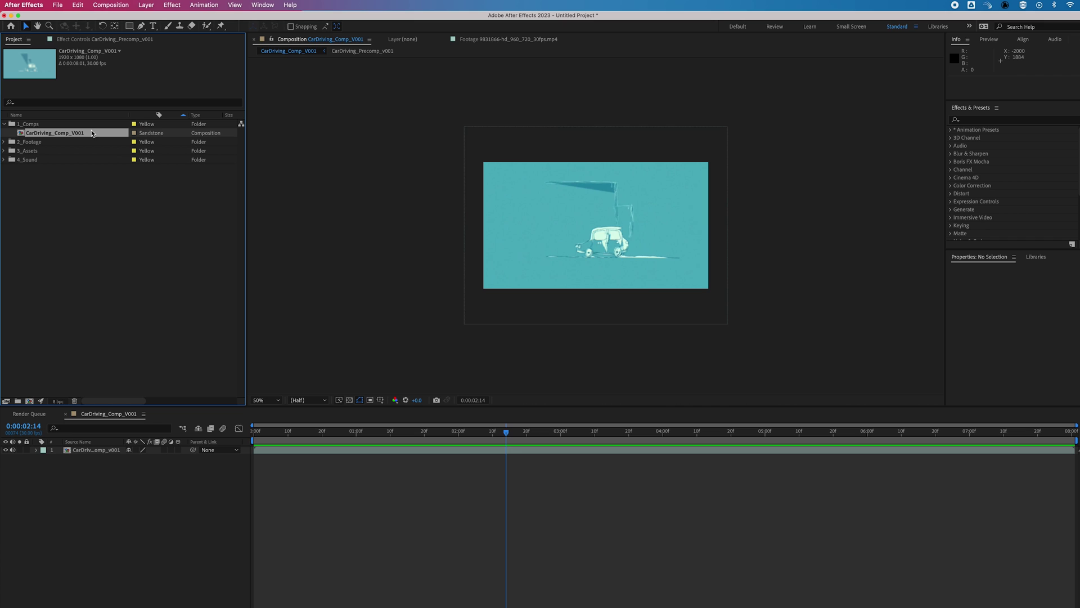
click(109, 5)
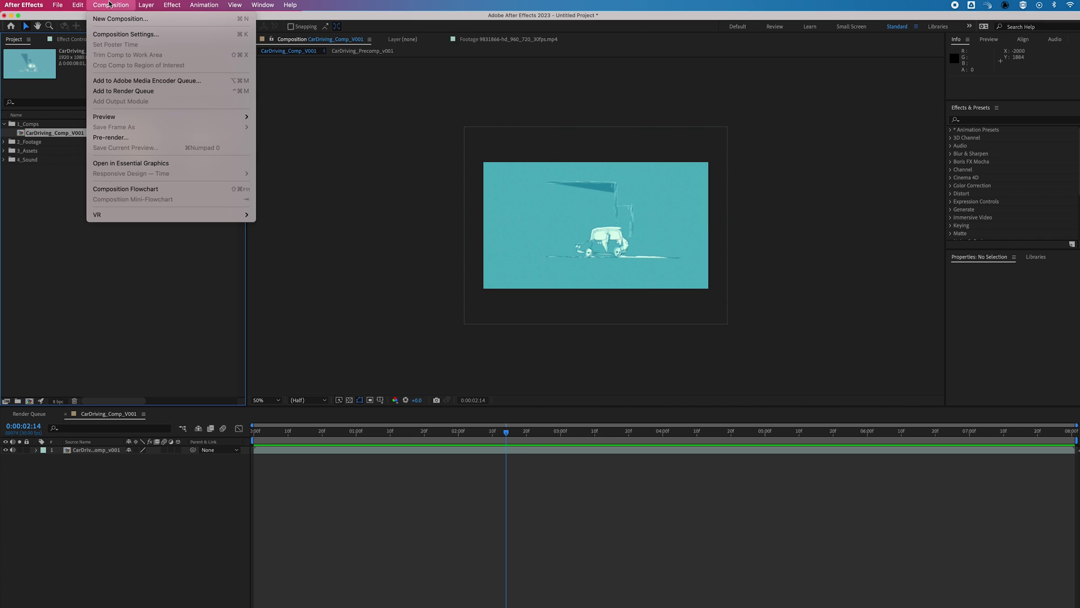
click(164, 91)
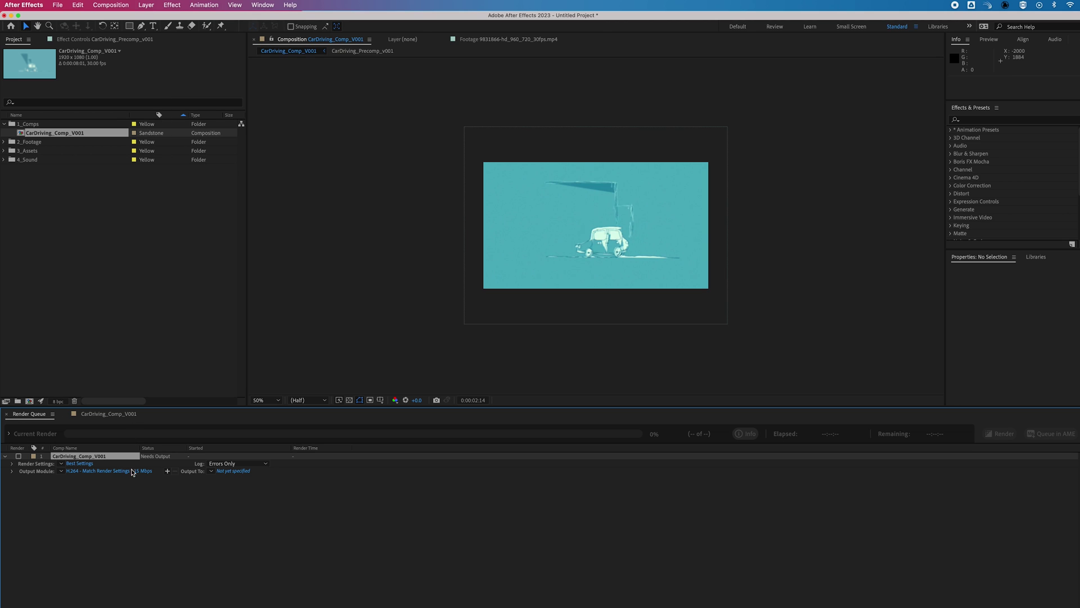
- Accept the best-quality render settings and set the output format to QuickTime
click(80, 464)
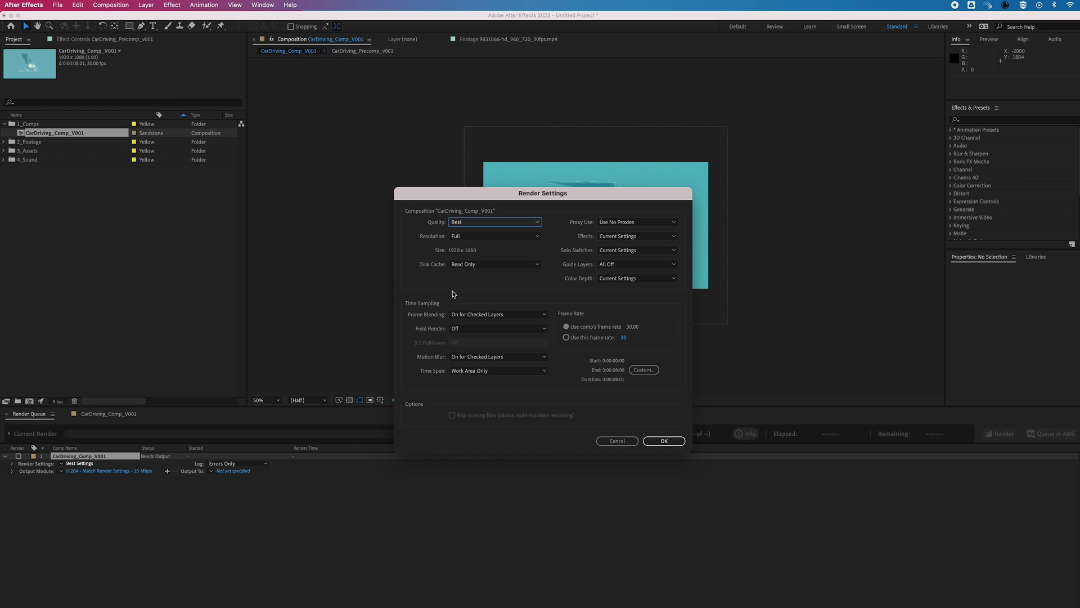
click(667, 440)
click(92, 471)
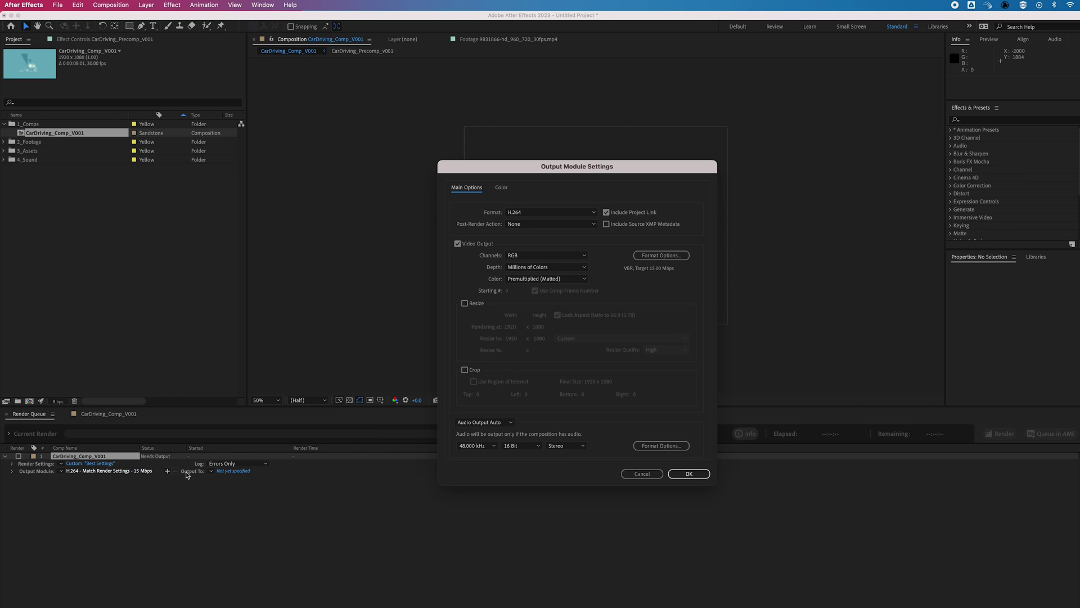
click(564, 214)
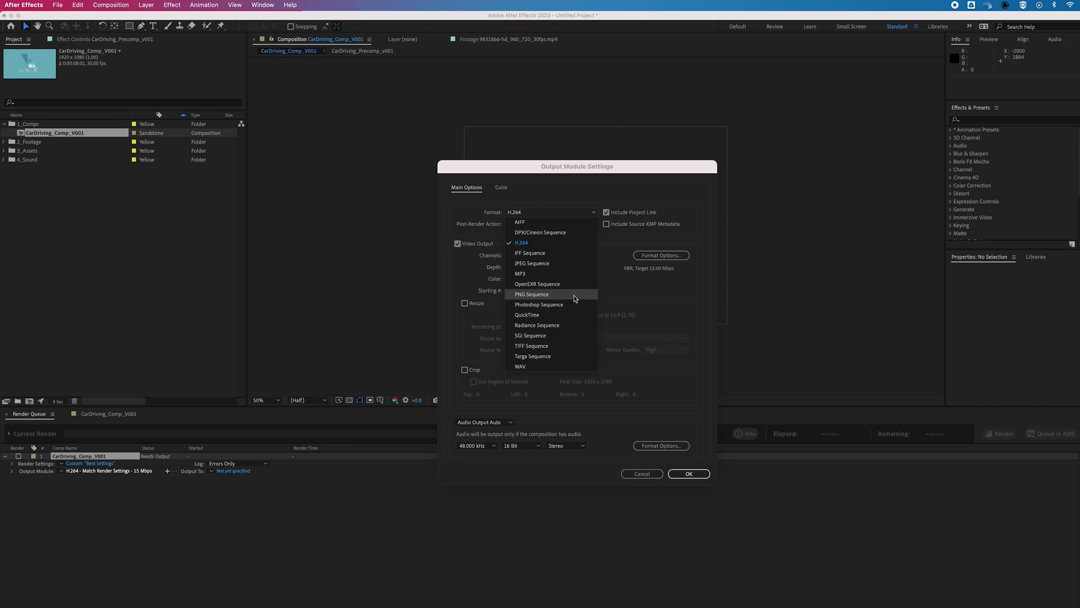
click(575, 314)
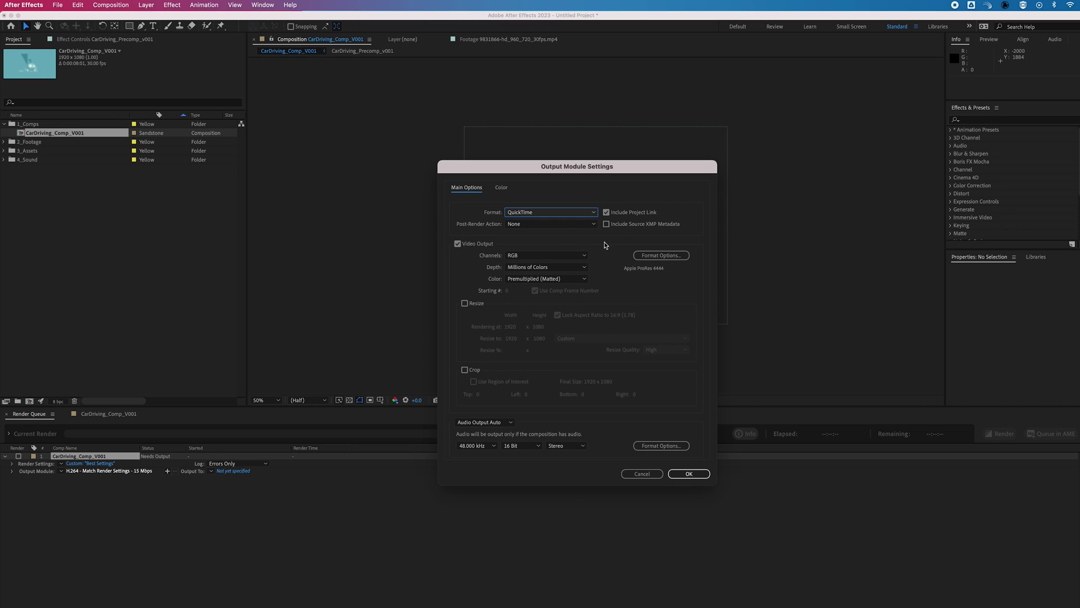
- Choose Apple ProRes 422 HQ as the QuickTime video codec
click(646, 255)
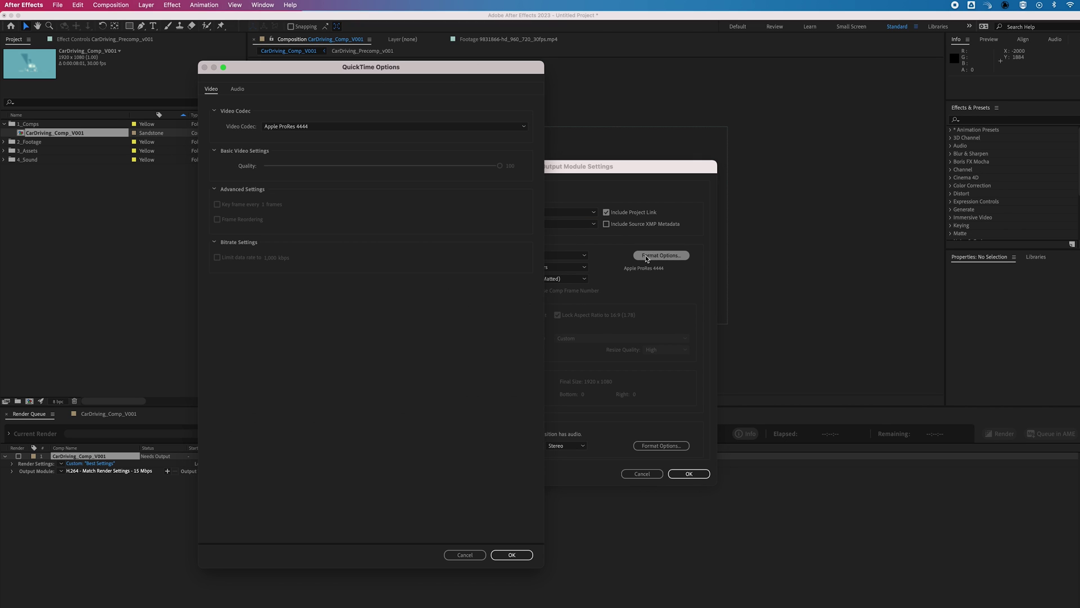
click(396, 127)
click(361, 159)
click(512, 554)
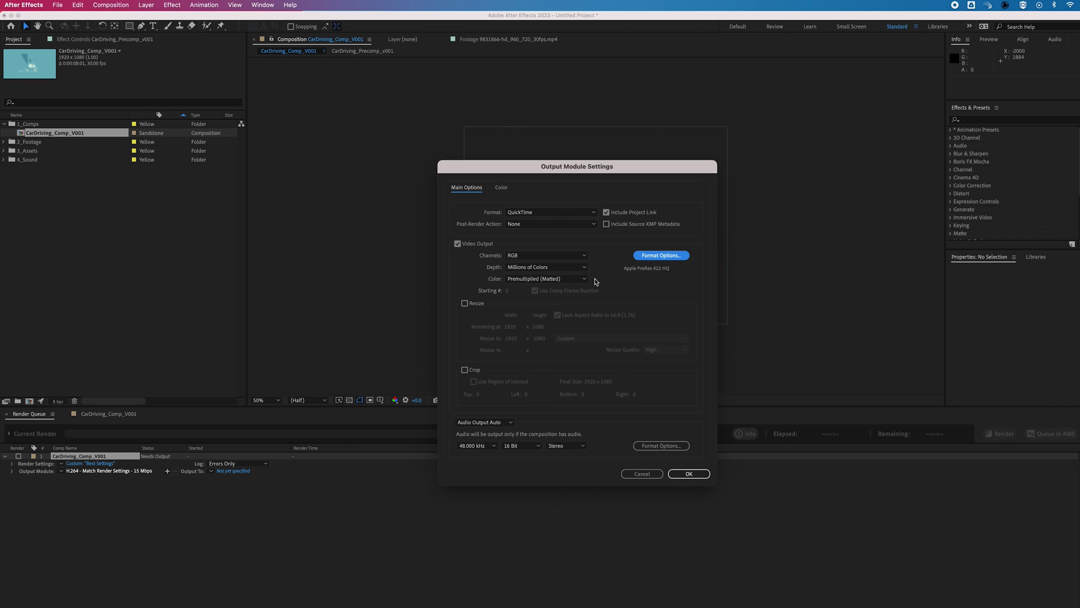
- Leave output resizing and cropping turned off in Output Module Settings
click(466, 303)
click(473, 305)
click(471, 369)
click(471, 371)
- Apply the QuickTime output settings and save the movie as CarDriving_Comp_V001.mov
click(691, 474)
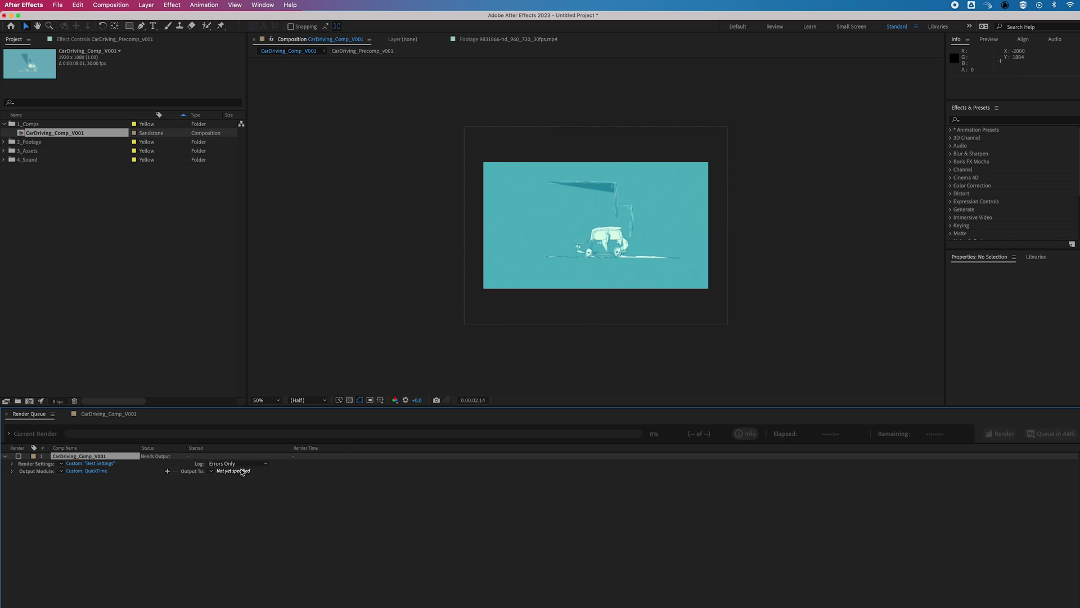
click(242, 472)
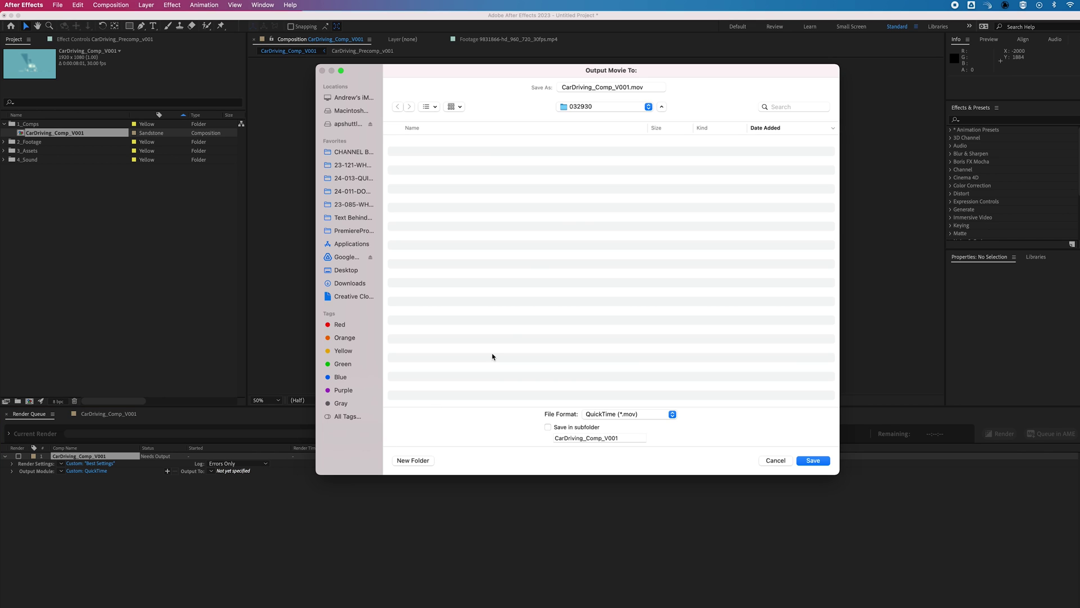
click(812, 460)
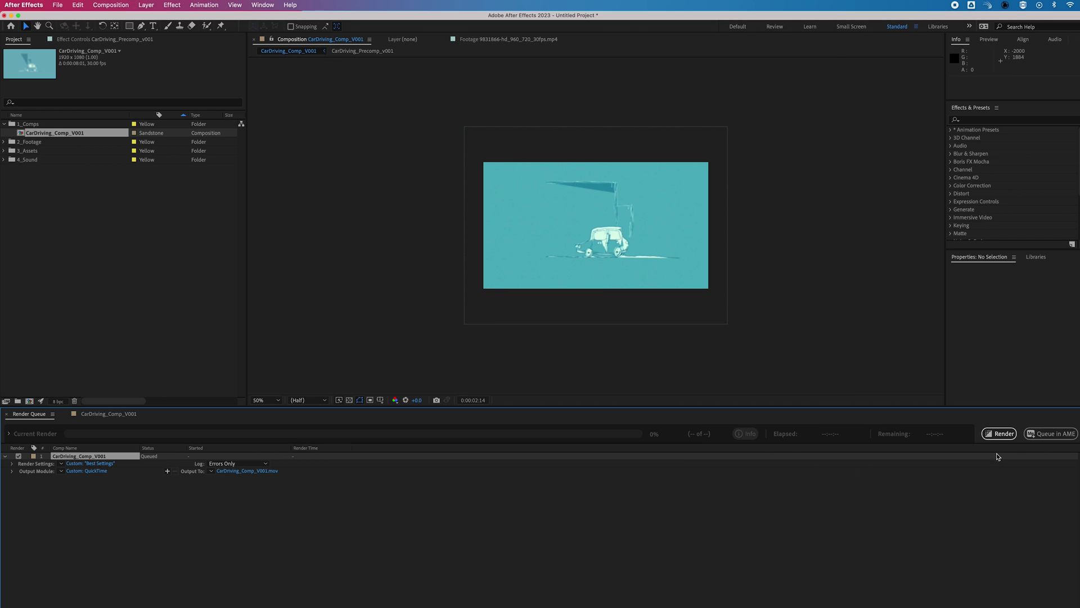
- Start rendering CarDriving_Comp_V001 from the Render Queue panel
click(1000, 434)
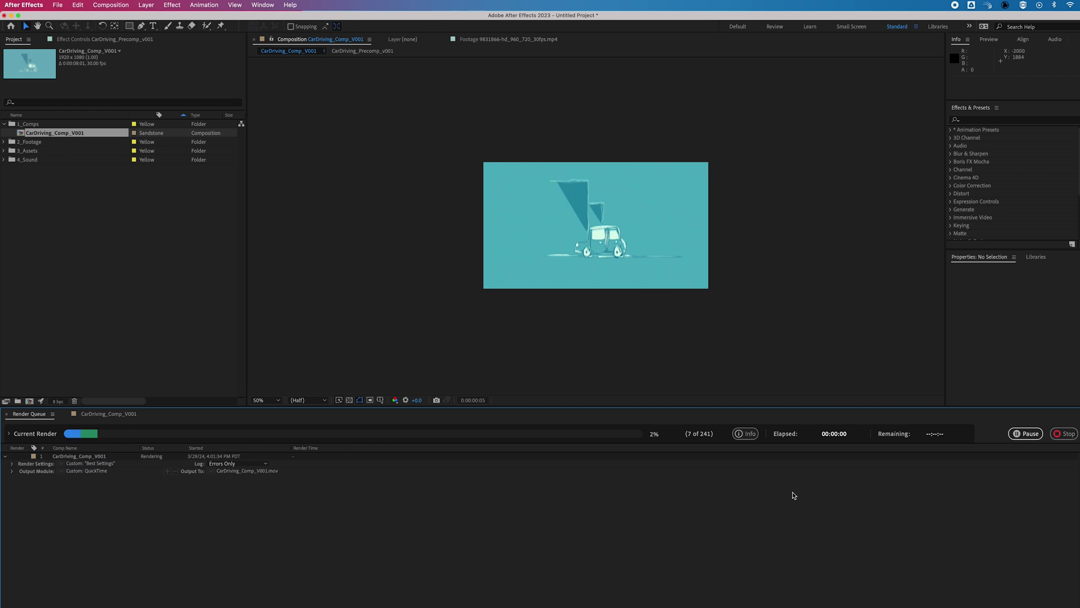